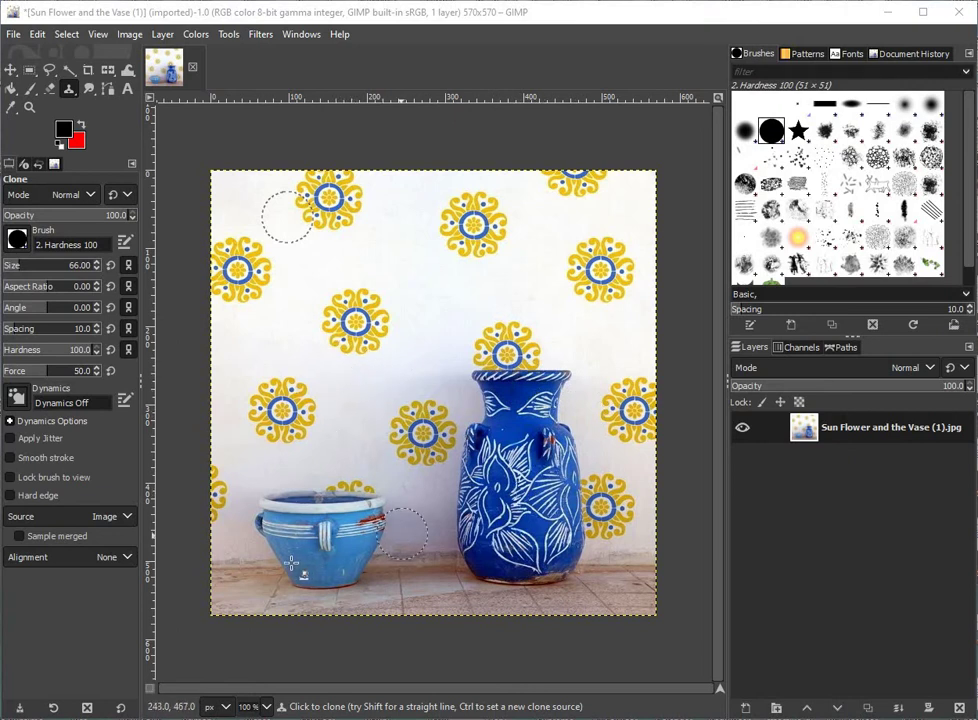
- Set the clone source on the vase photo and enlarge the Clone brush to size 59
ctrl+click(316, 492)
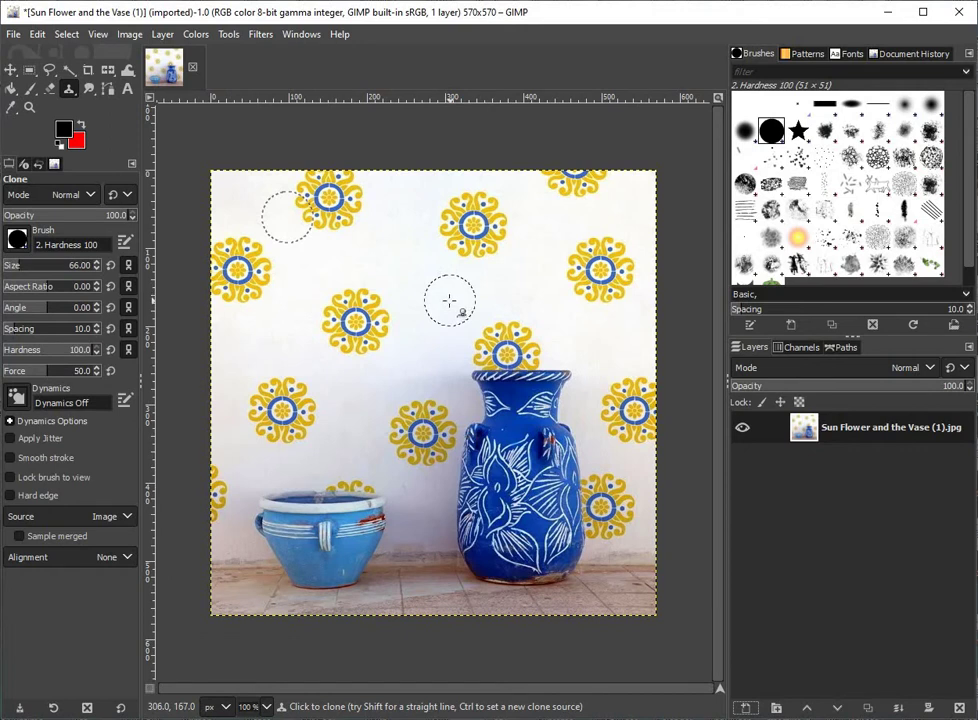
click(449, 300)
text(11)
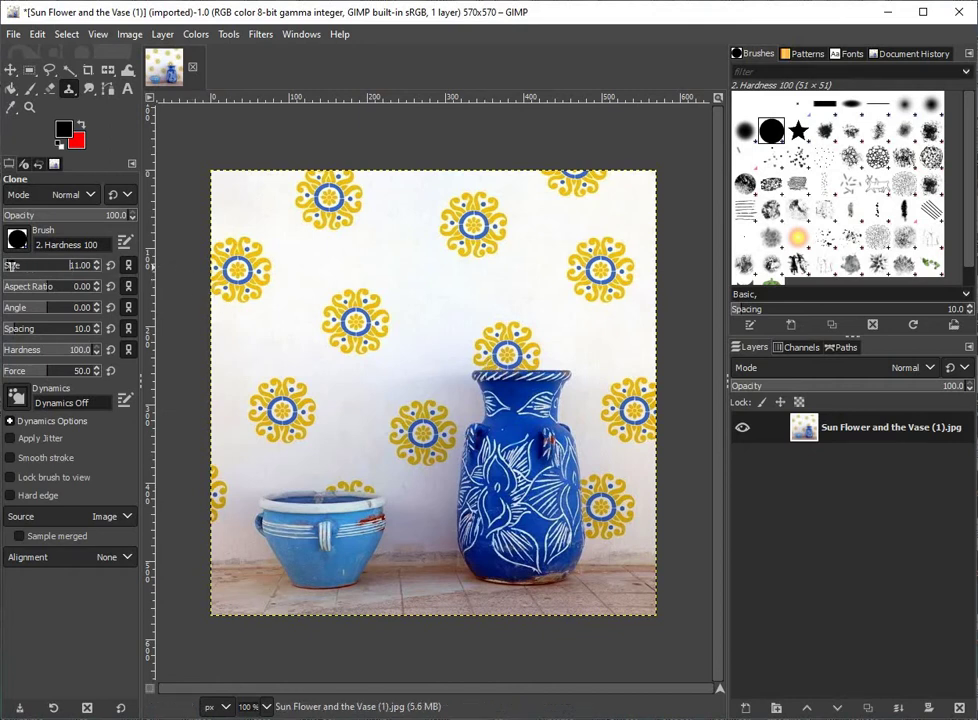
drag(10, 266, 14, 266)
- Create a new layer named NewLayer filled with transparency above the photo
click(745, 708)
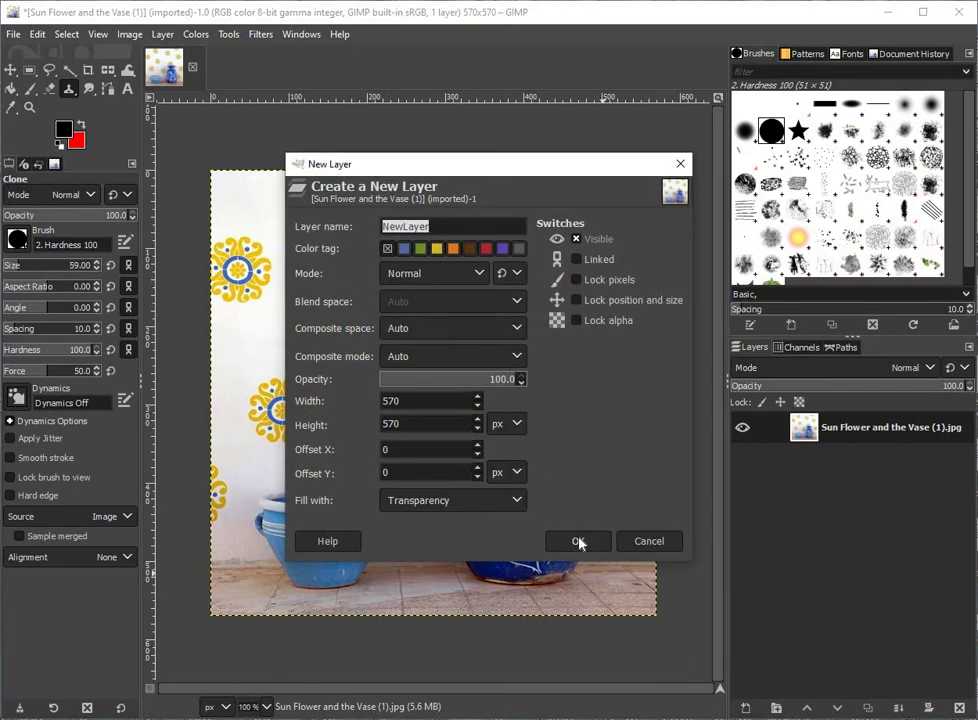
click(579, 540)
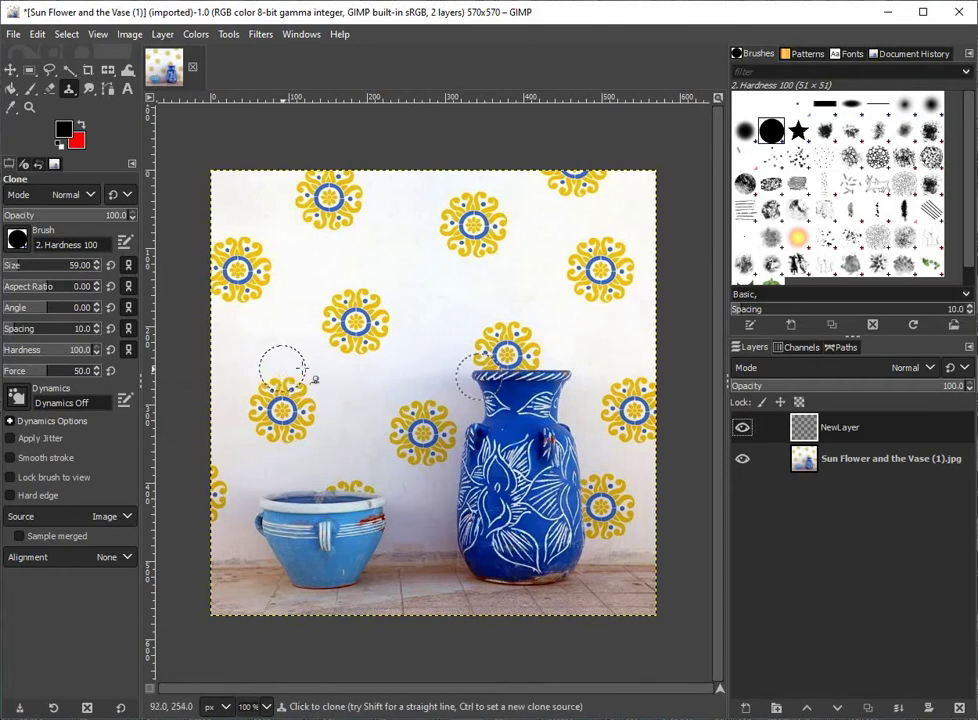
click(290, 368)
mouse_move(338, 370)
mouse_down()
mouse_move(371, 393)
mouse_move(325, 412)
mouse_move(313, 434)
mouse_move(331, 438)
mouse_move(275, 438)
mouse_move(323, 455)
mouse_move(332, 476)
mouse_move(347, 477)
mouse_move(279, 476)
mouse_up()
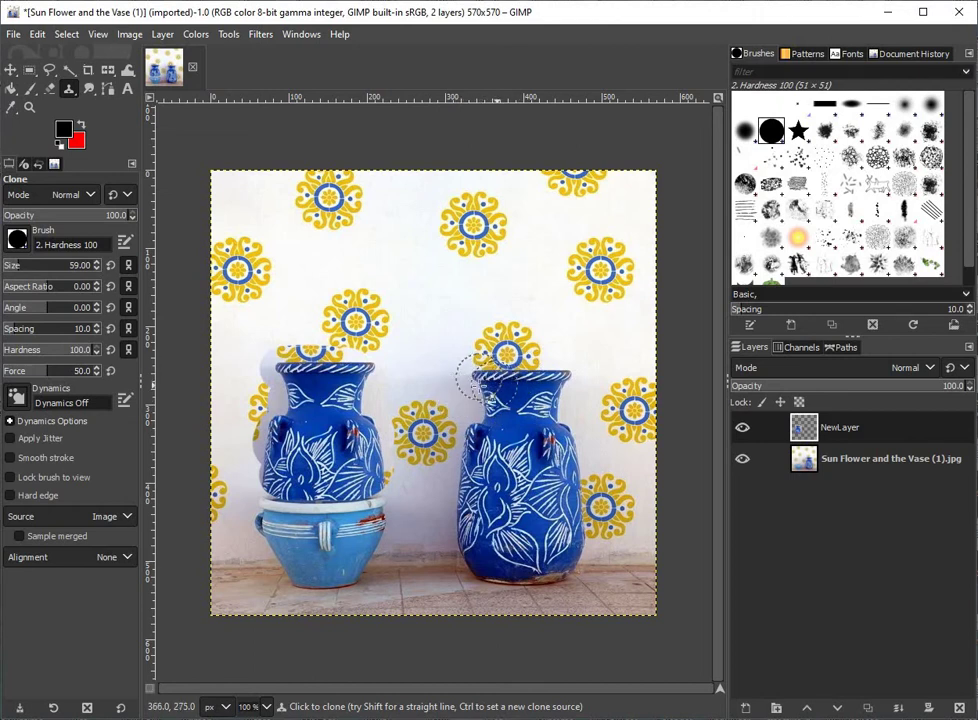
ctrl+click(476, 381)
mouse_move(272, 492)
mouse_down()
mouse_move(358, 513)
mouse_move(279, 550)
mouse_move(362, 598)
mouse_move(270, 593)
mouse_up()
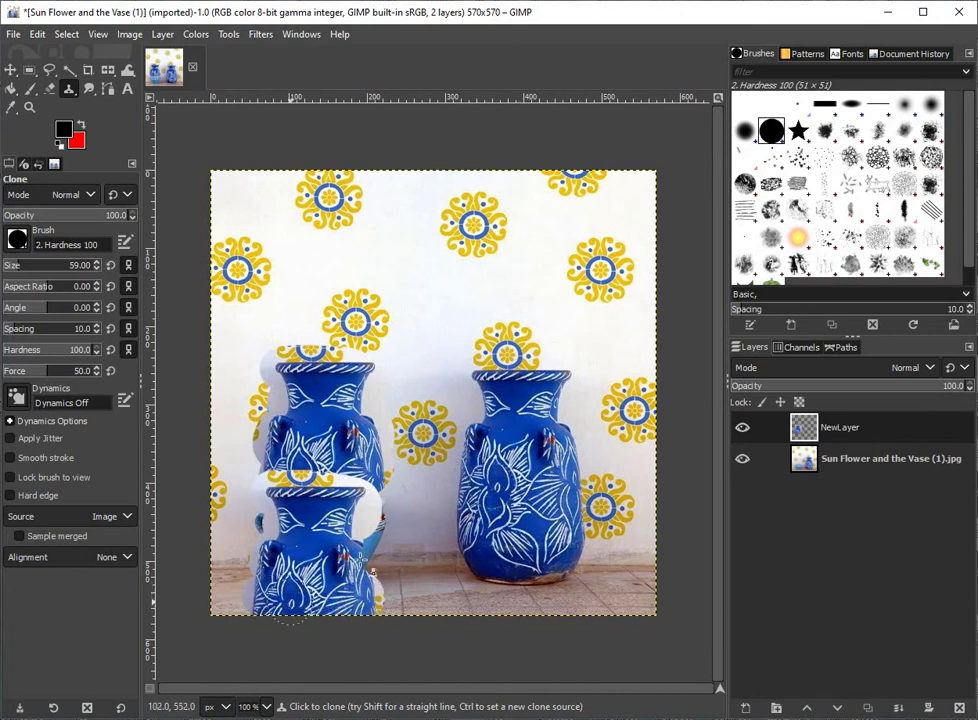
key(ctrl+z)
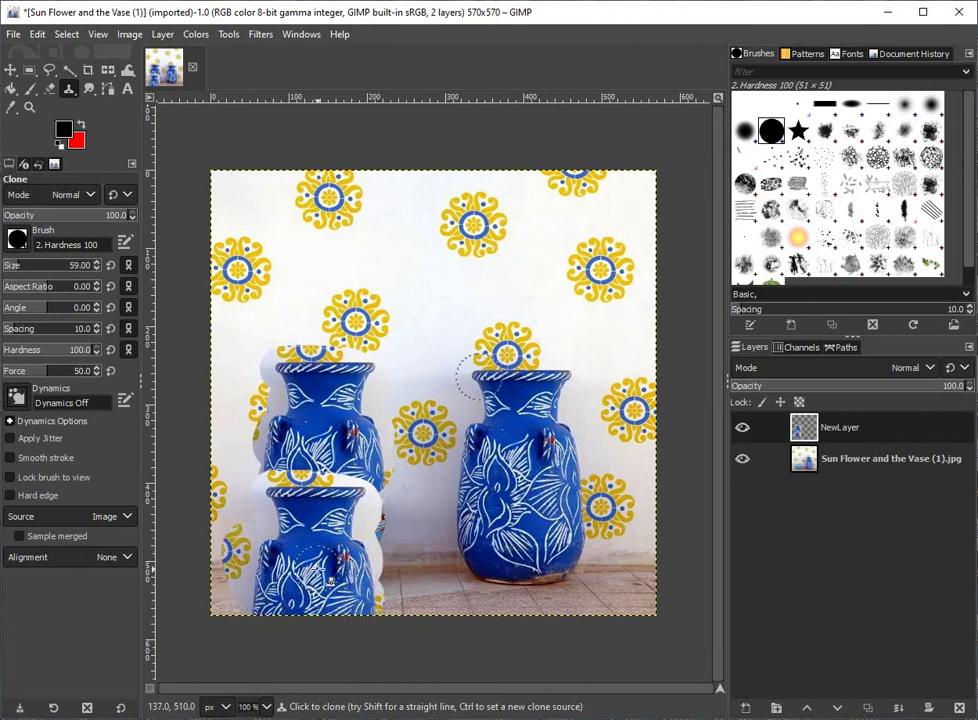
key(ctrl+z)
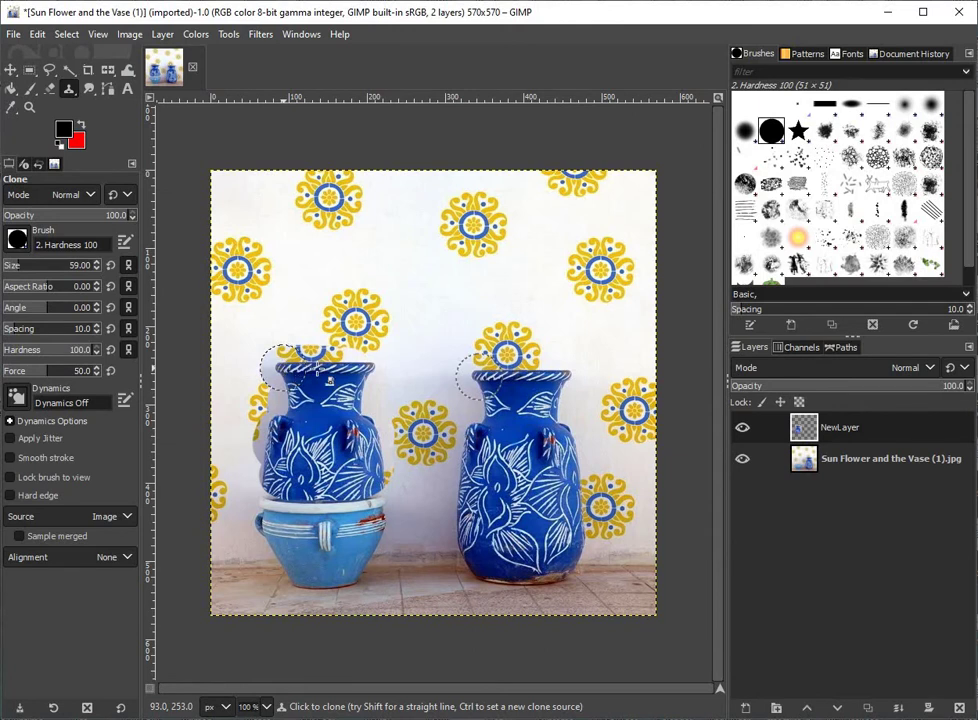
drag(318, 369, 300, 428)
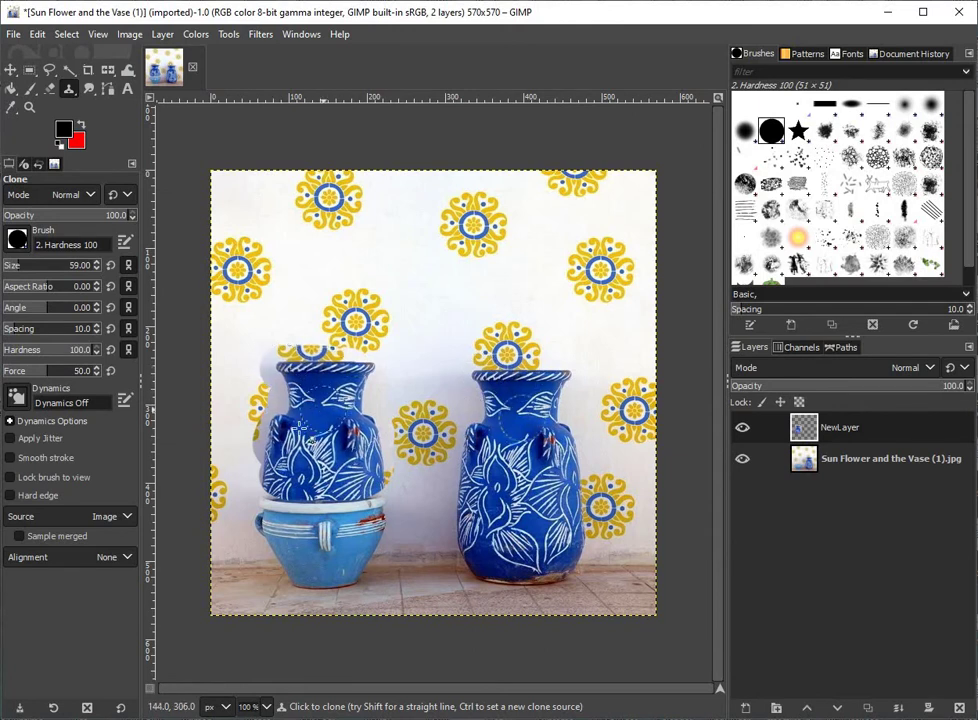
drag(400, 393, 312, 408)
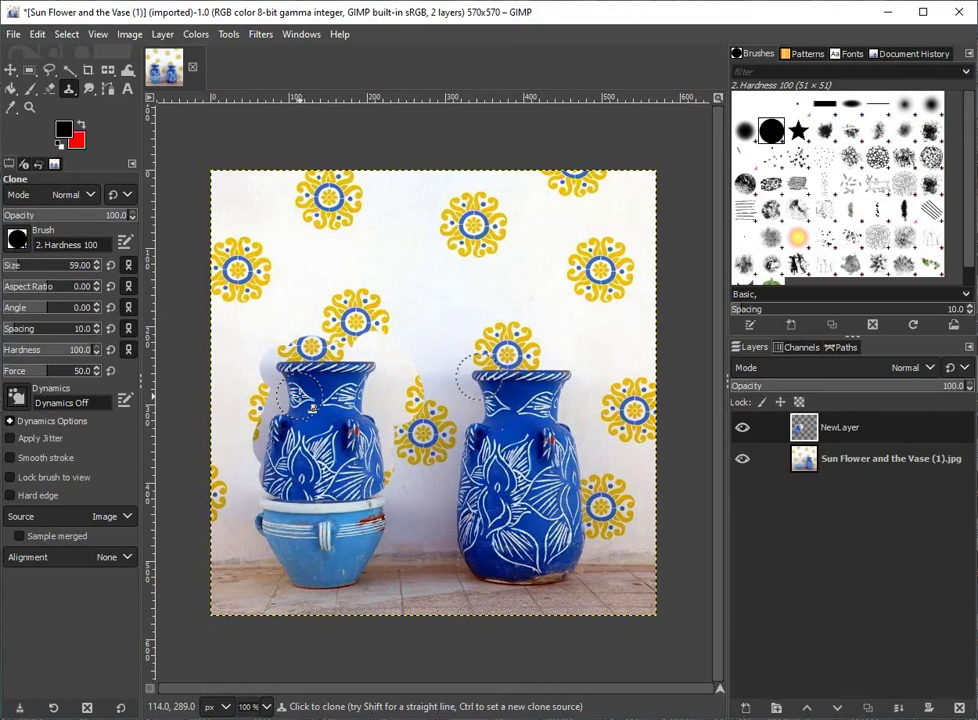
key(ctrl)
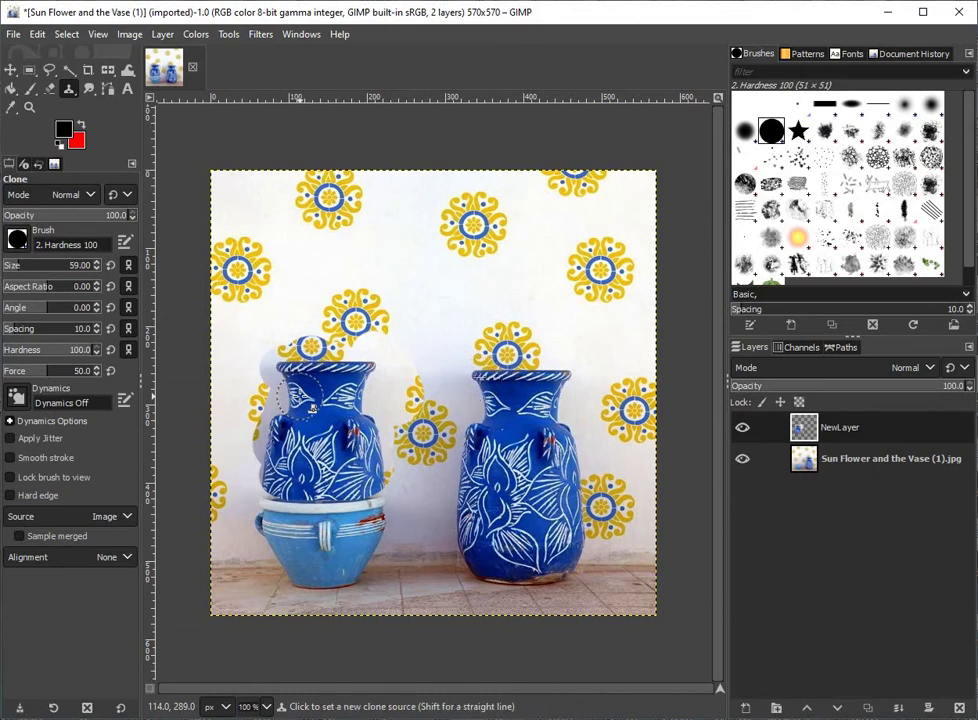
key(ctrl+z)
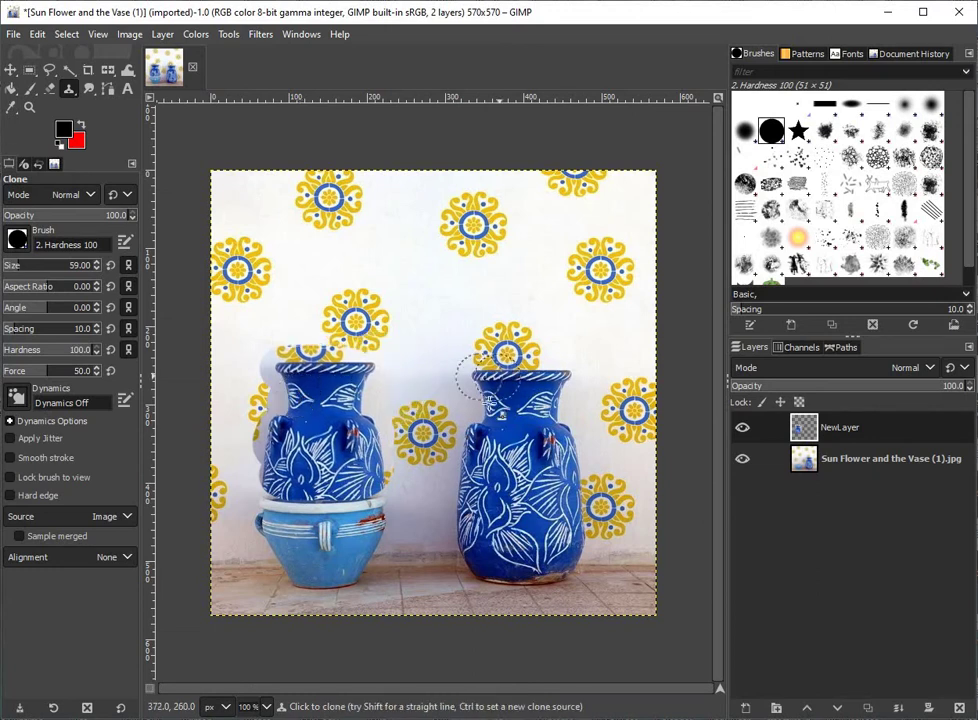
key(ctrl+y)
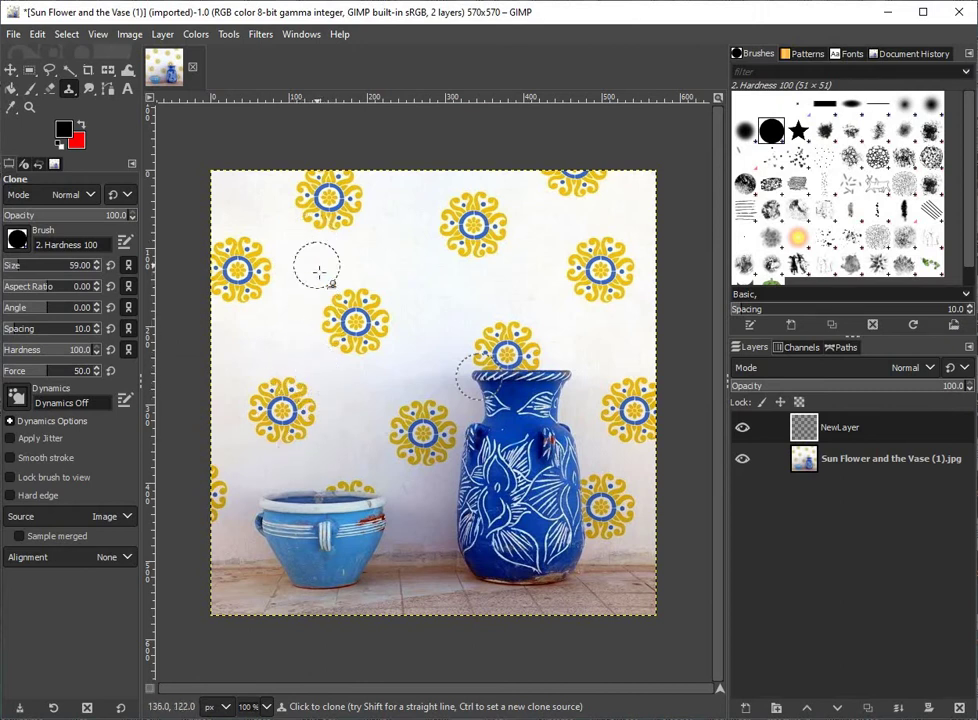
- Clone-paint the tall vase onto NewLayer and move the copy down-left over the small bowl
mouse_move(320, 266)
mouse_down()
mouse_move(383, 280)
mouse_move(333, 354)
mouse_move(405, 355)
mouse_move(410, 445)
mouse_up()
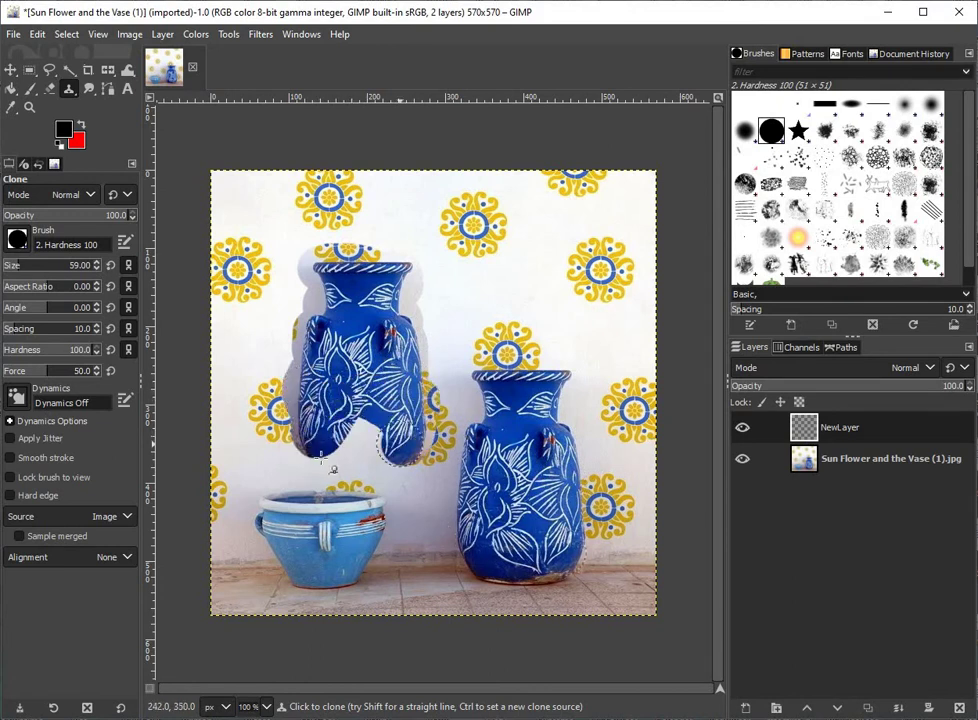
drag(410, 445, 372, 472)
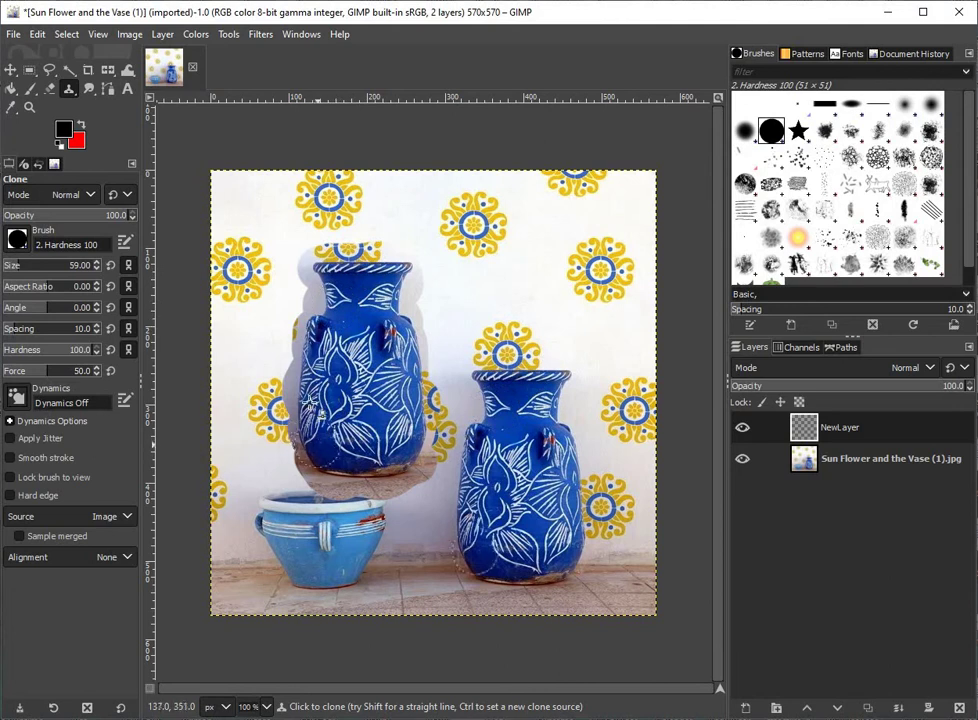
click(15, 70)
drag(384, 399, 345, 516)
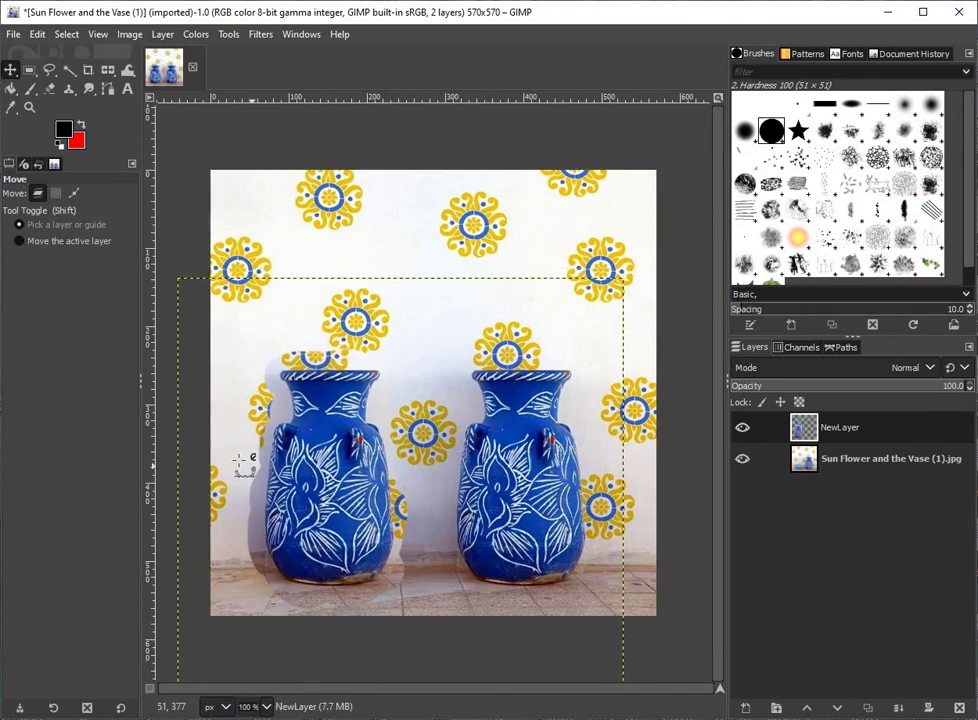
scroll(243, 465, up, 1)
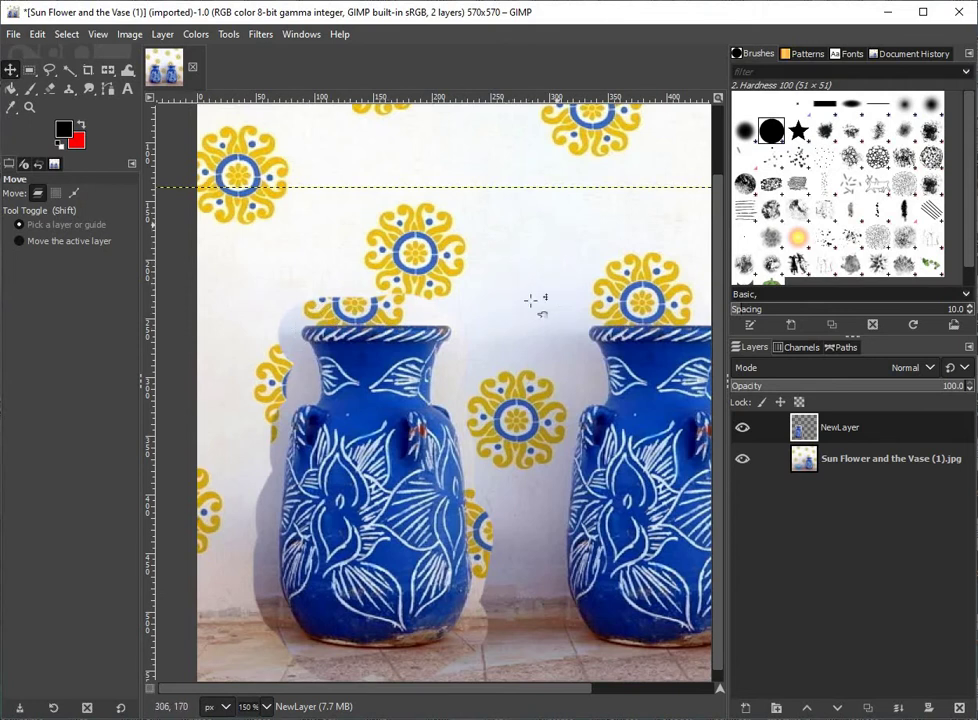
- With a smaller eraser, remove the stray flower petals above and along the copied vase's rim
click(50, 90)
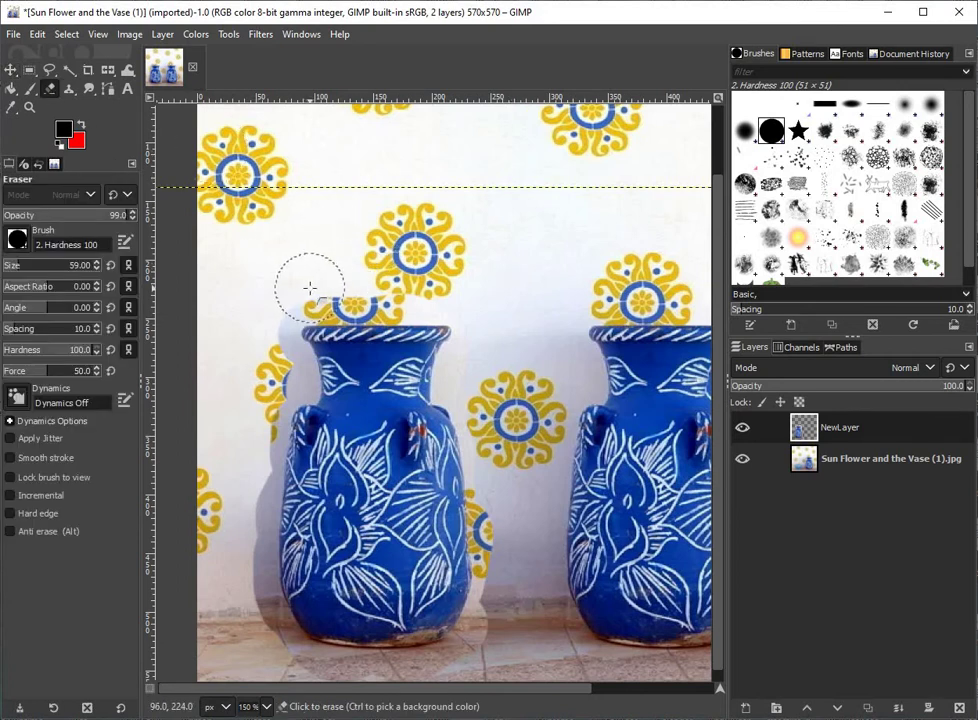
key(bracketleft)
key(bracketleft)
key(bracketleft)
key(bracketleft)
key(bracketleft)
key(bracketleft)
key(bracketleft)
key(bracketleft)
key(bracketleft)
key(bracketleft)
key(bracketleft)
key(bracketleft)
key(bracketleft)
key(bracketleft)
key(bracketleft)
key(bracketleft)
key(bracketleft)
drag(302, 284, 307, 286)
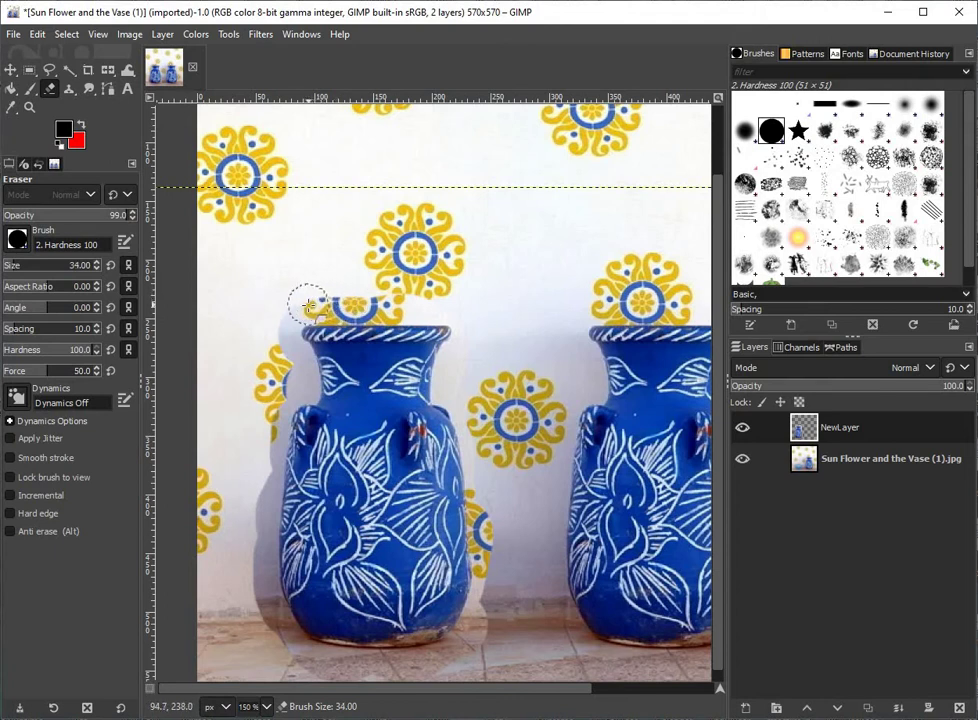
drag(307, 305, 407, 305)
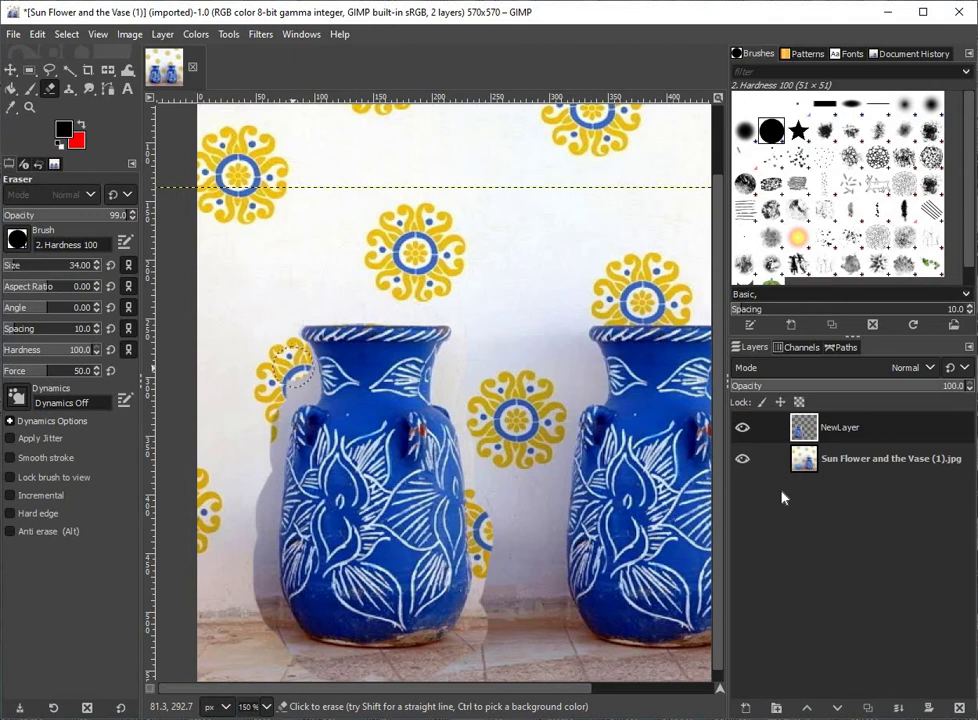
- Make NewLayer active and erase leftover background along the clone's left edge and flower remnant
click(825, 467)
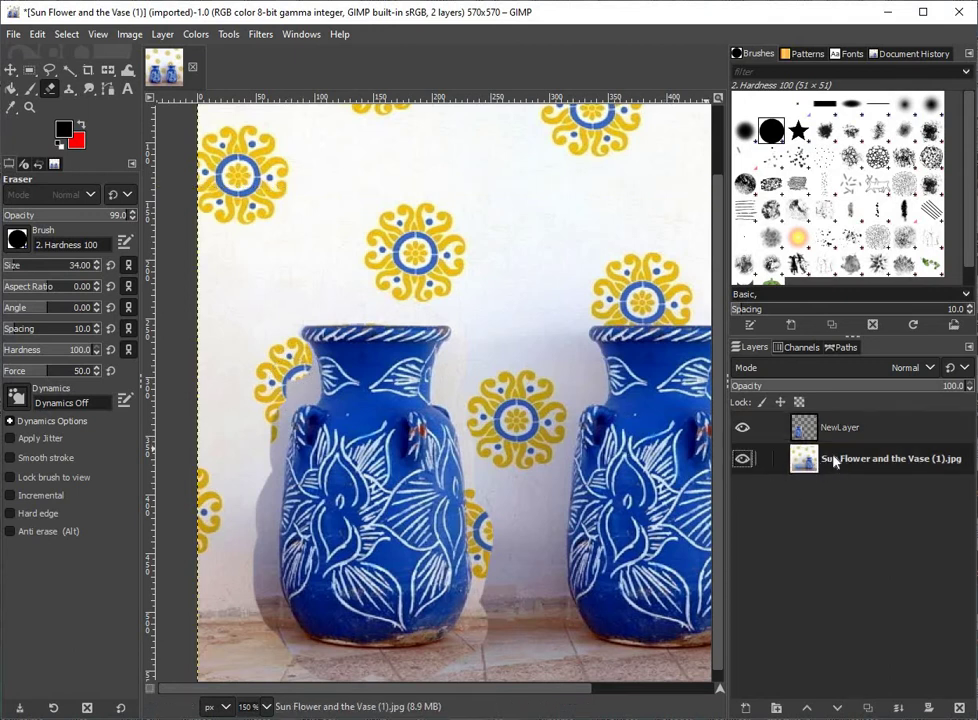
click(834, 430)
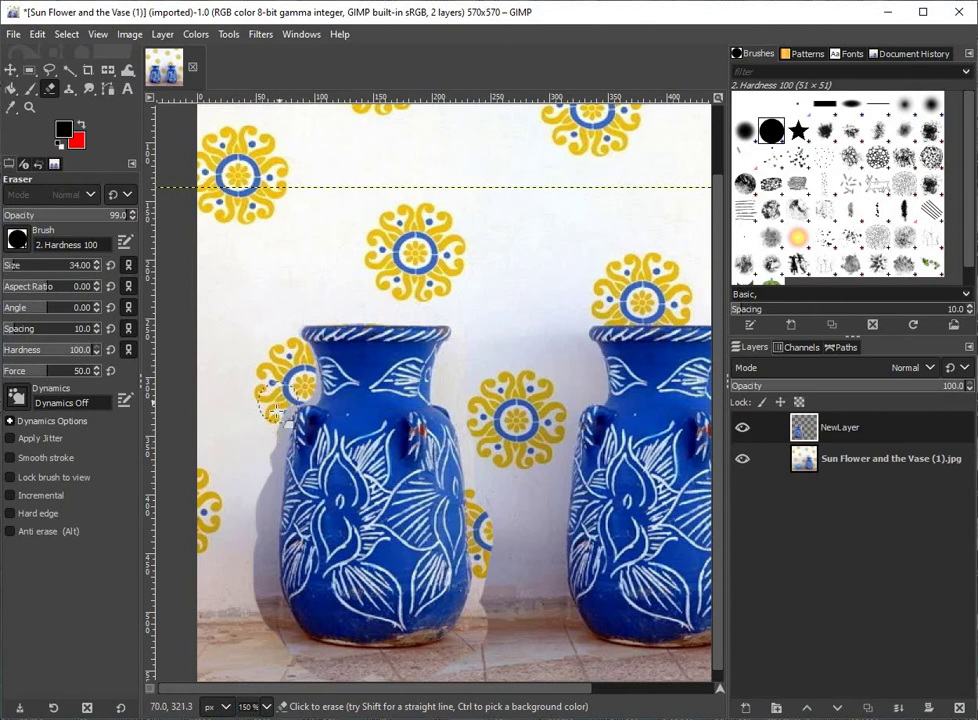
drag(263, 479, 274, 631)
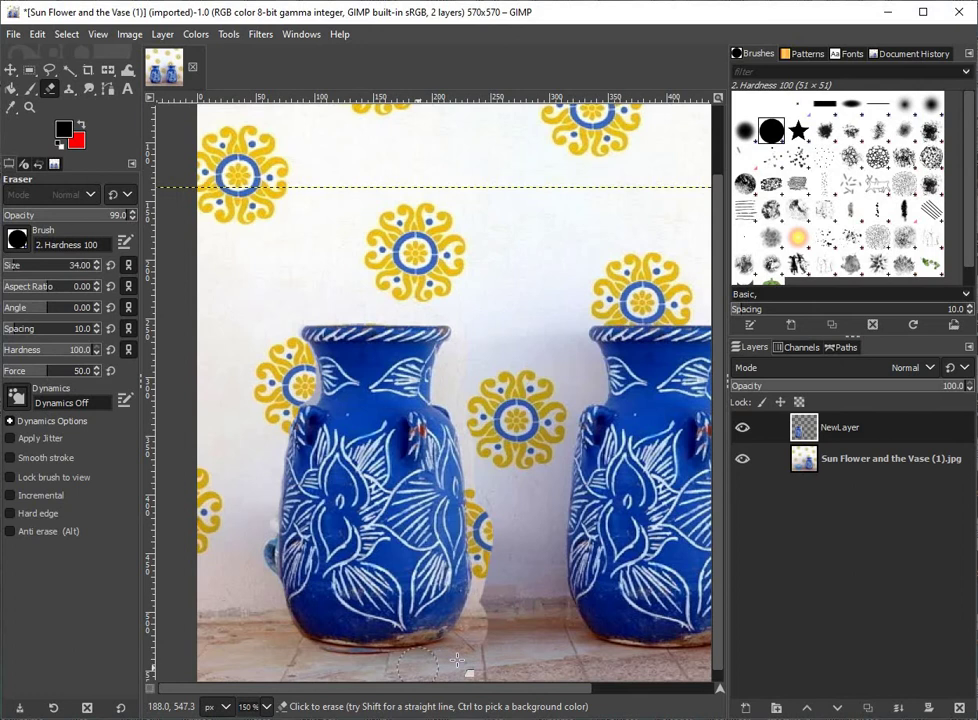
drag(487, 613, 481, 444)
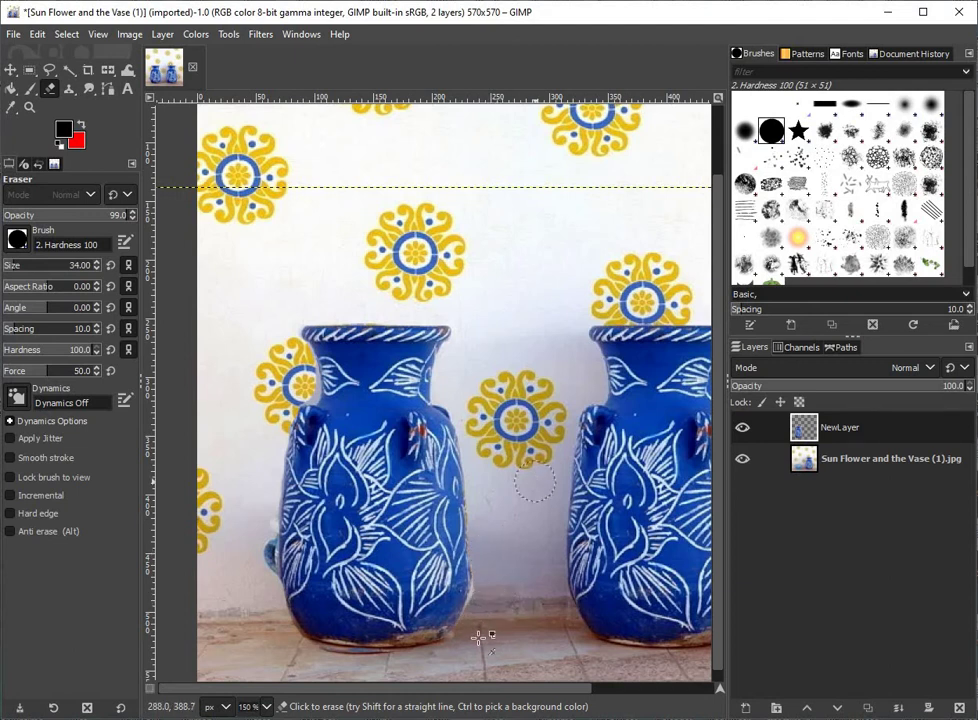
- Zoom in to check the edge, then nudge NewLayer a few pixels left with the Move tool
ctrl+scroll(476, 630, up, 1)
ctrl+scroll(476, 630, up, 1)
scroll(476, 629, up, 2)
scroll(540, 390, up, 1)
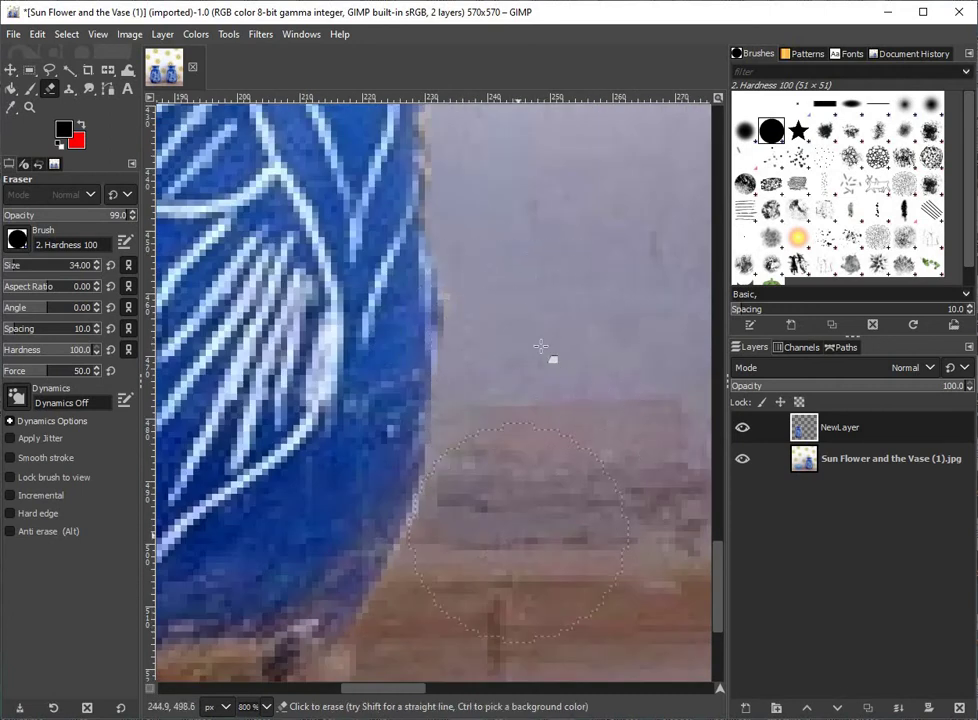
ctrl+scroll(441, 440, down, 2)
ctrl+scroll(338, 458, down, 2)
ctrl+scroll(312, 475, down, 1)
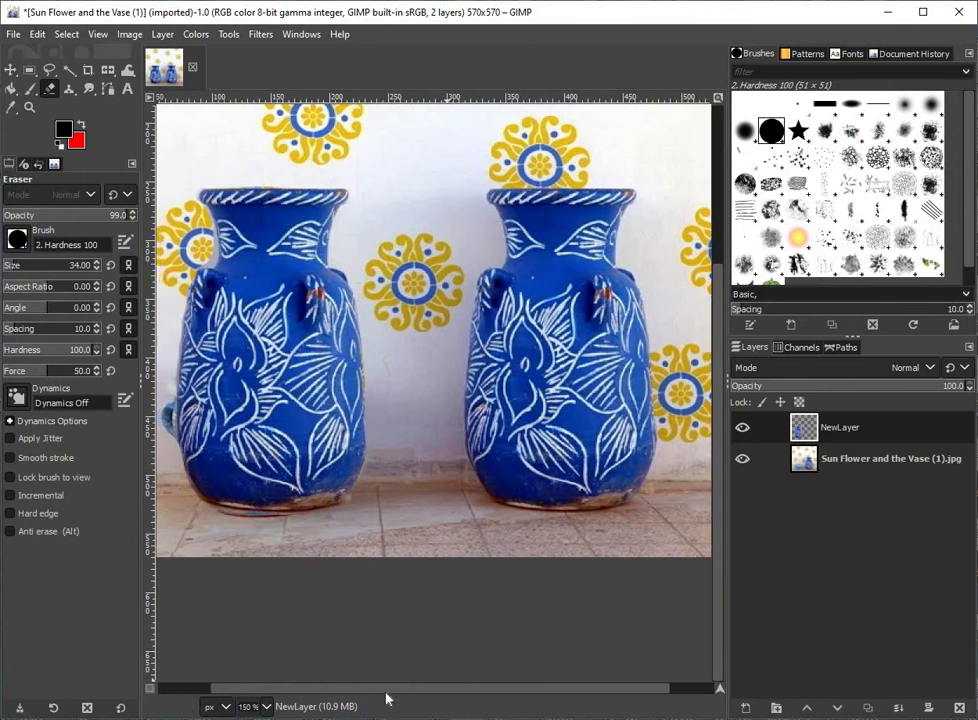
ctrl+scroll(439, 393, down, 1)
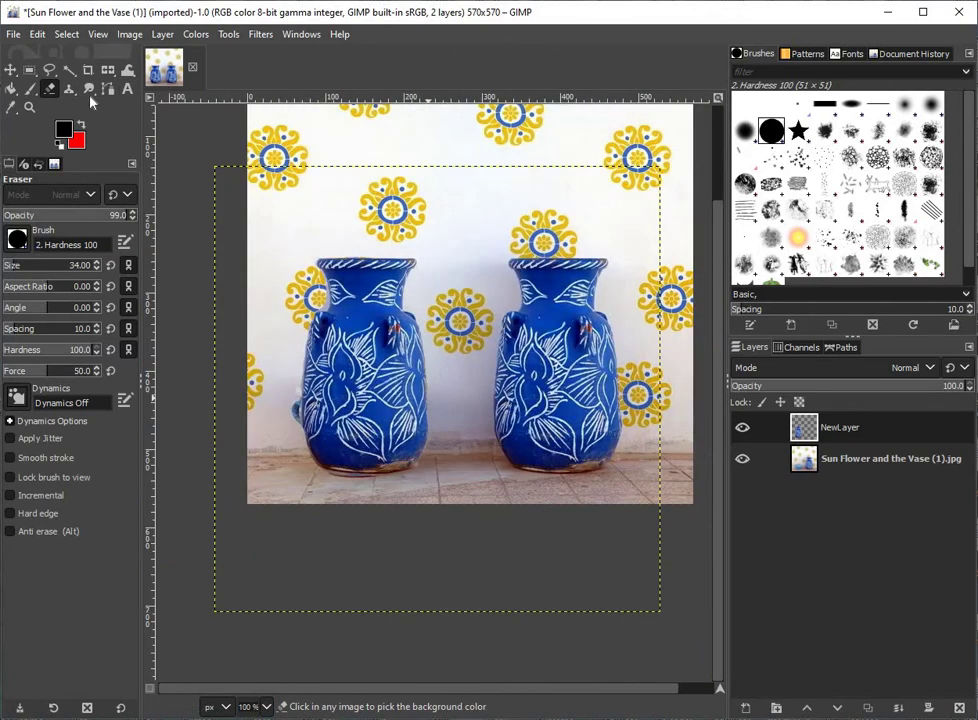
click(10, 70)
drag(382, 390, 376, 391)
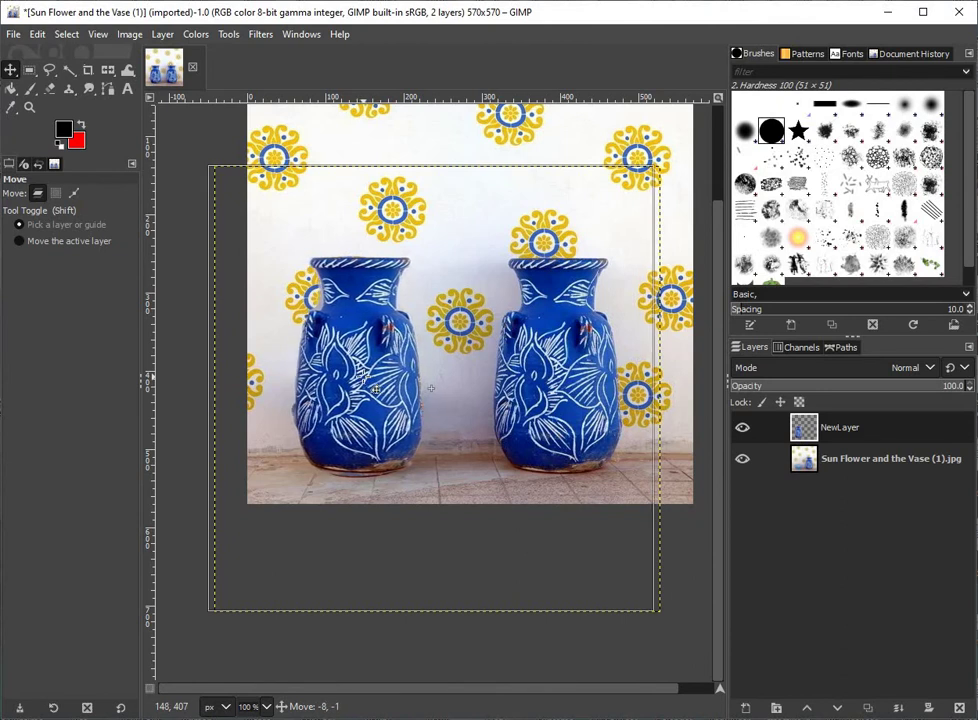
scroll(468, 500, up, 3)
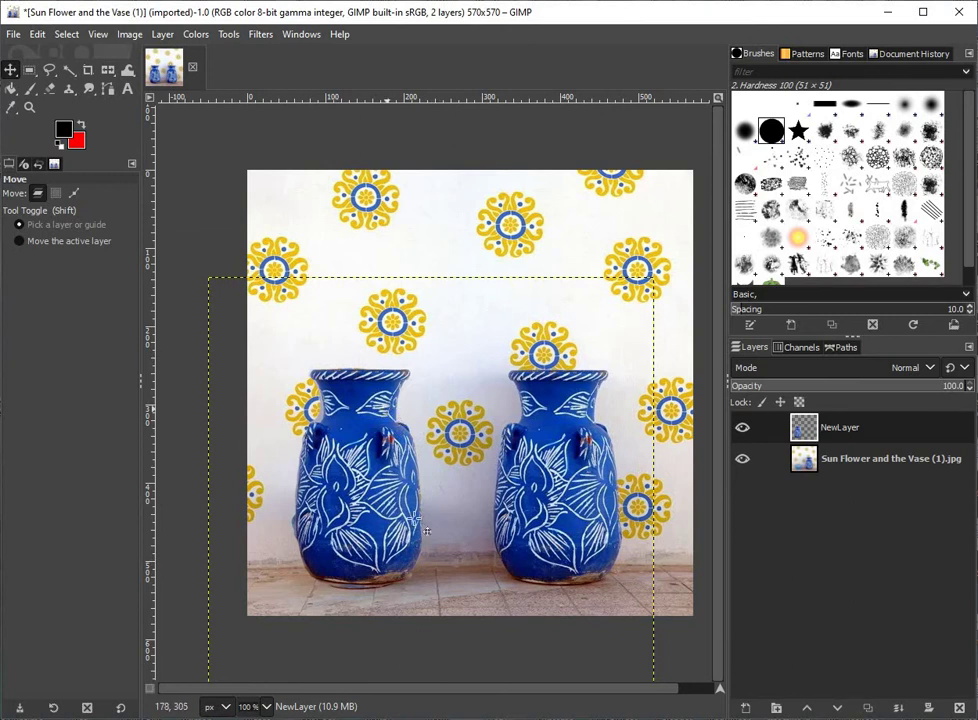
- Apply a Drop Shadow to NewLayer with X offset -50 and opacity about 0.4
click(262, 35)
mouse_move(304, 176)
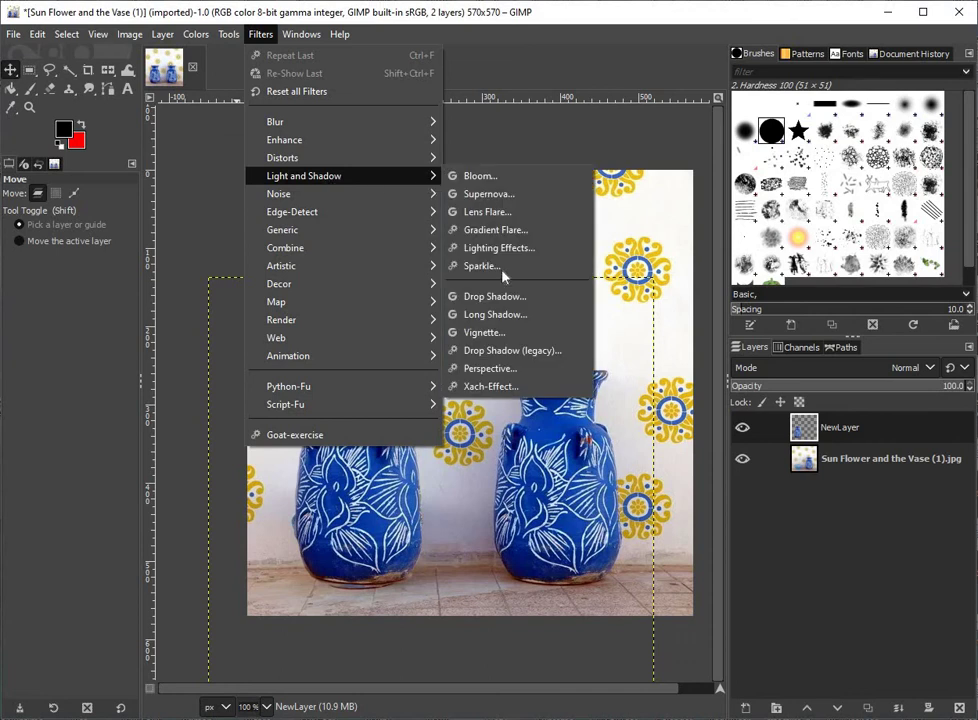
click(515, 296)
drag(100, 14, 300, 77)
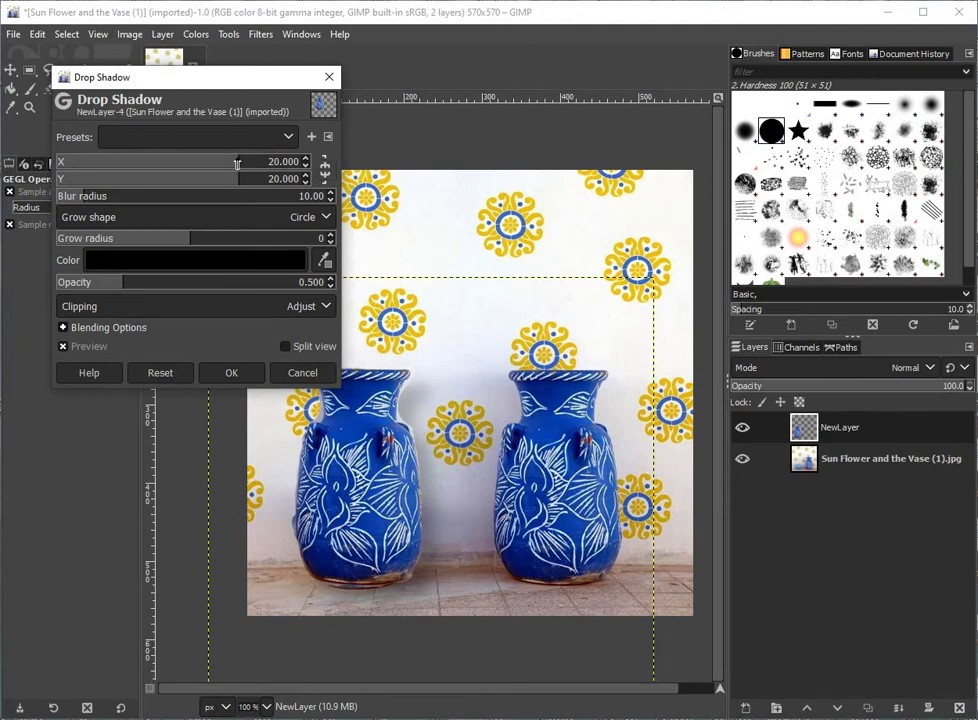
mouse_move(212, 158)
mouse_down()
mouse_move(45, 161)
mouse_move(440, 153)
mouse_move(646, 175)
mouse_move(607, 171)
mouse_up()
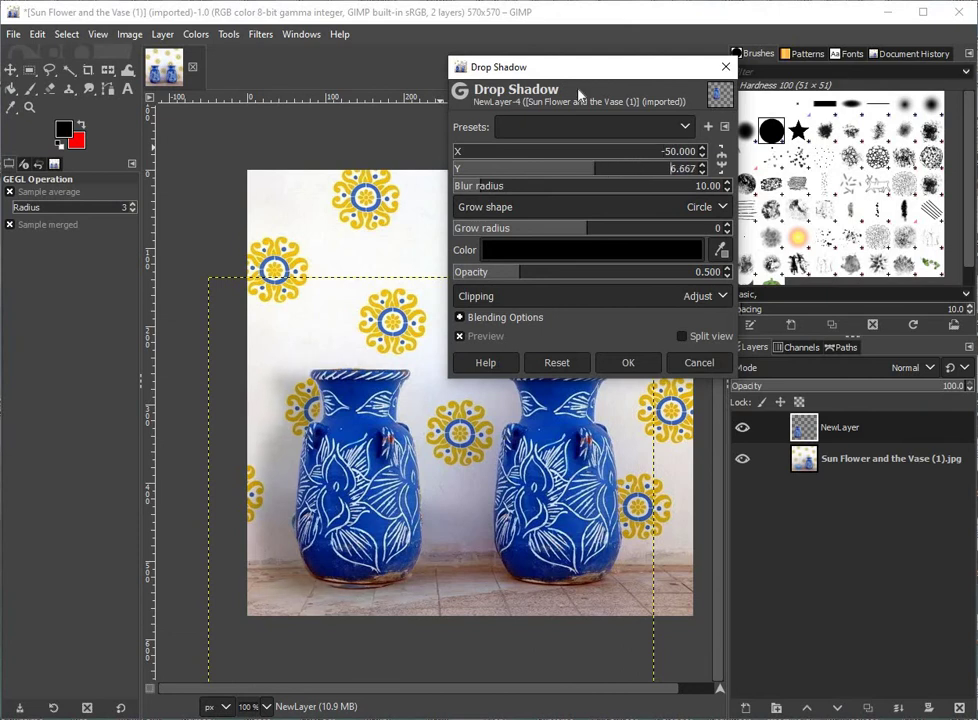
drag(541, 67, 480, 17)
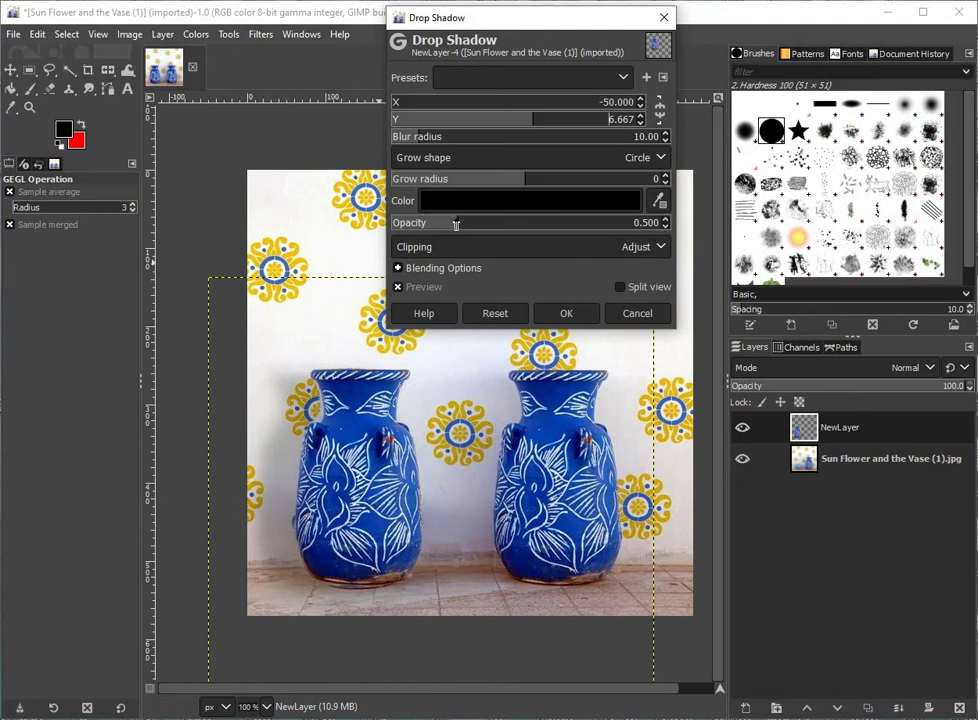
mouse_move(447, 226)
mouse_down()
mouse_move(466, 226)
mouse_move(441, 226)
mouse_up()
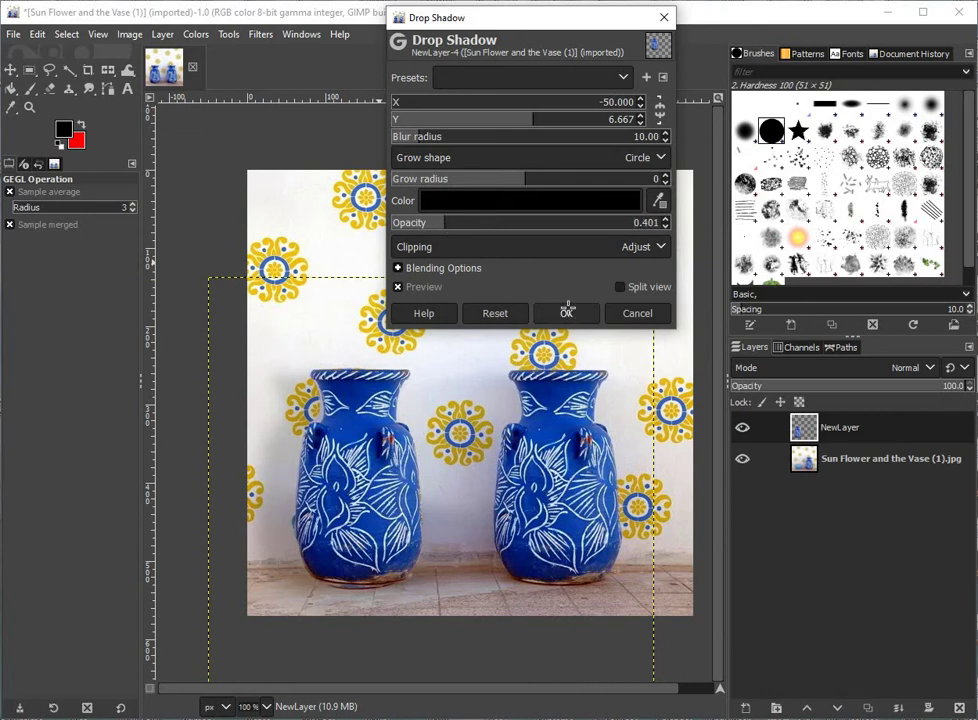
click(567, 312)
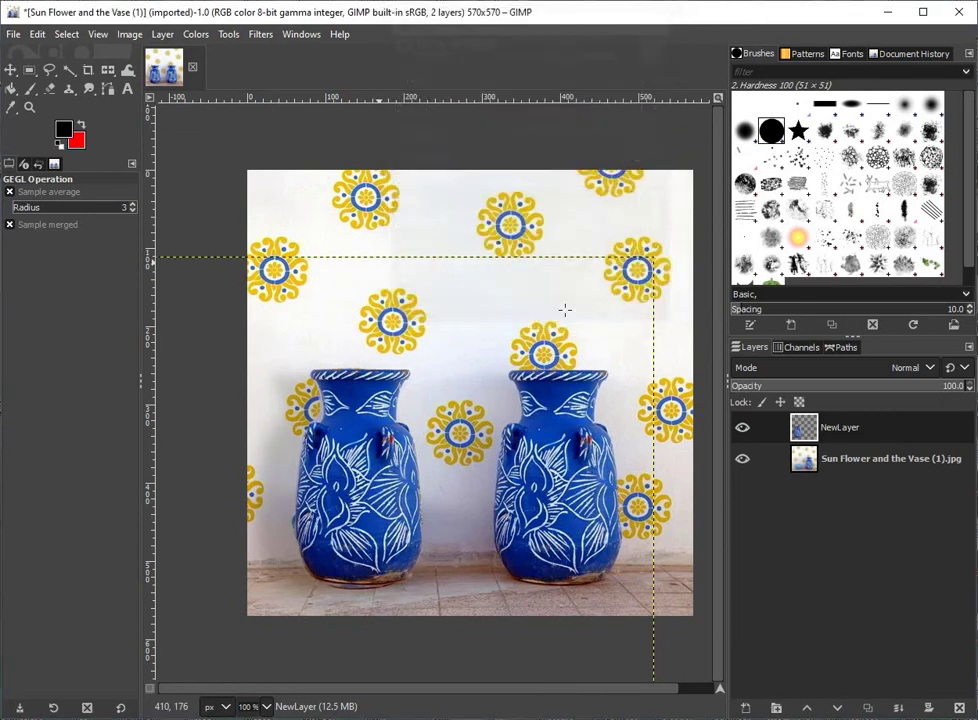
- Select the Smudge tool
click(90, 90)
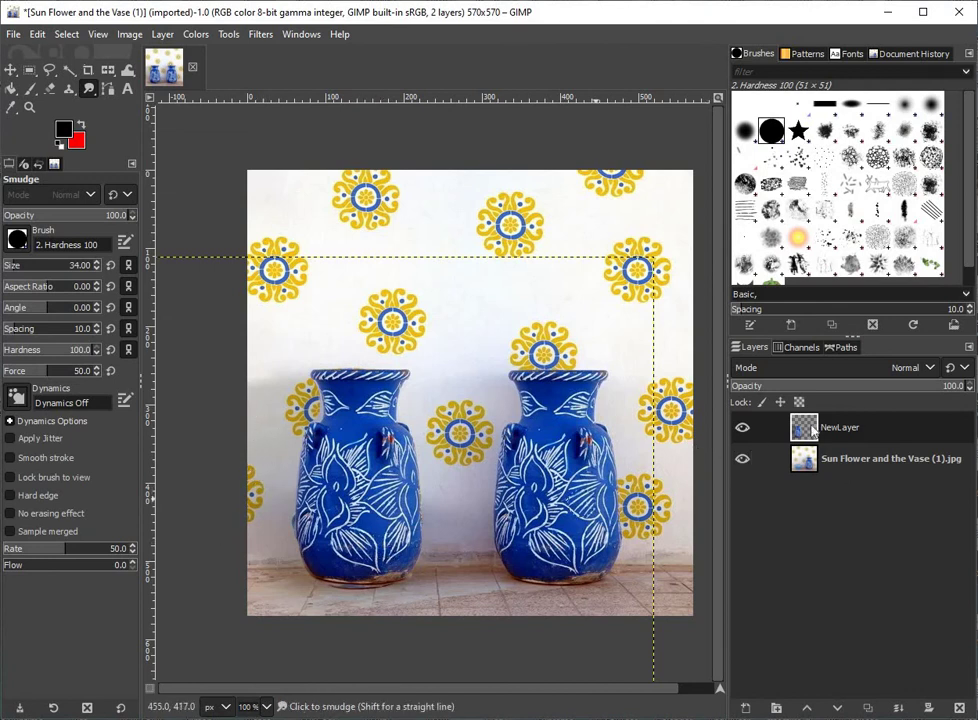
- Hide NewLayer and set the right-hand tall vase as the clone source
click(742, 427)
click(823, 458)
click(69, 89)
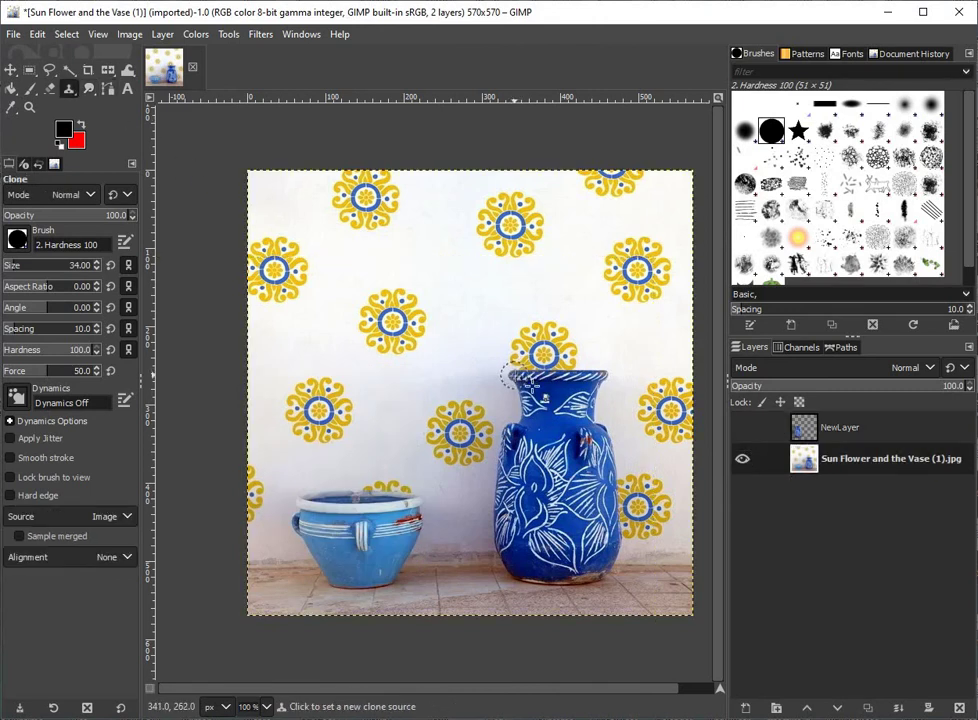
ctrl+click(514, 376)
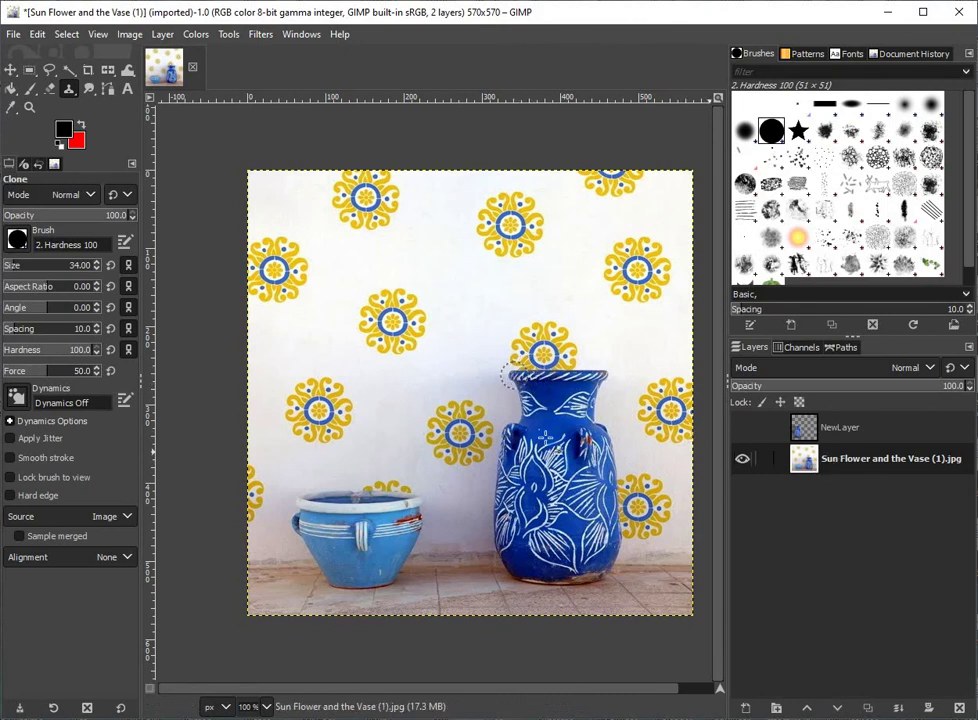
- Clone-paint the vase onto the wall above the small bowl and shift the layer slightly right
drag(375, 386, 340, 438)
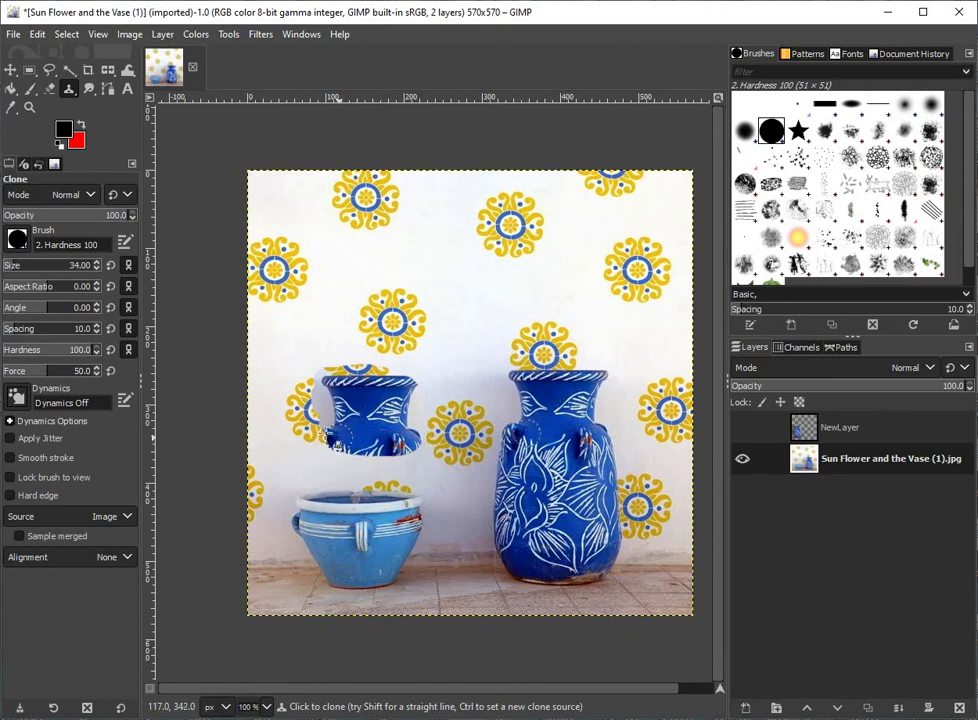
drag(335, 440, 345, 472)
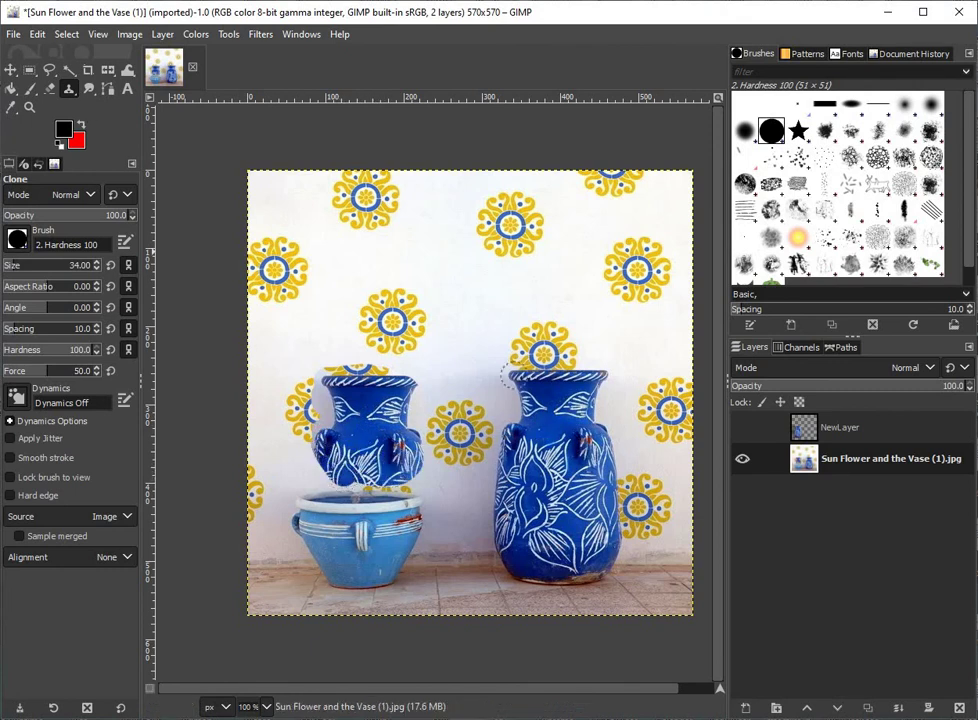
click(11, 70)
mouse_move(387, 432)
mouse_down()
mouse_move(413, 443)
mouse_move(367, 437)
mouse_move(407, 414)
mouse_up()
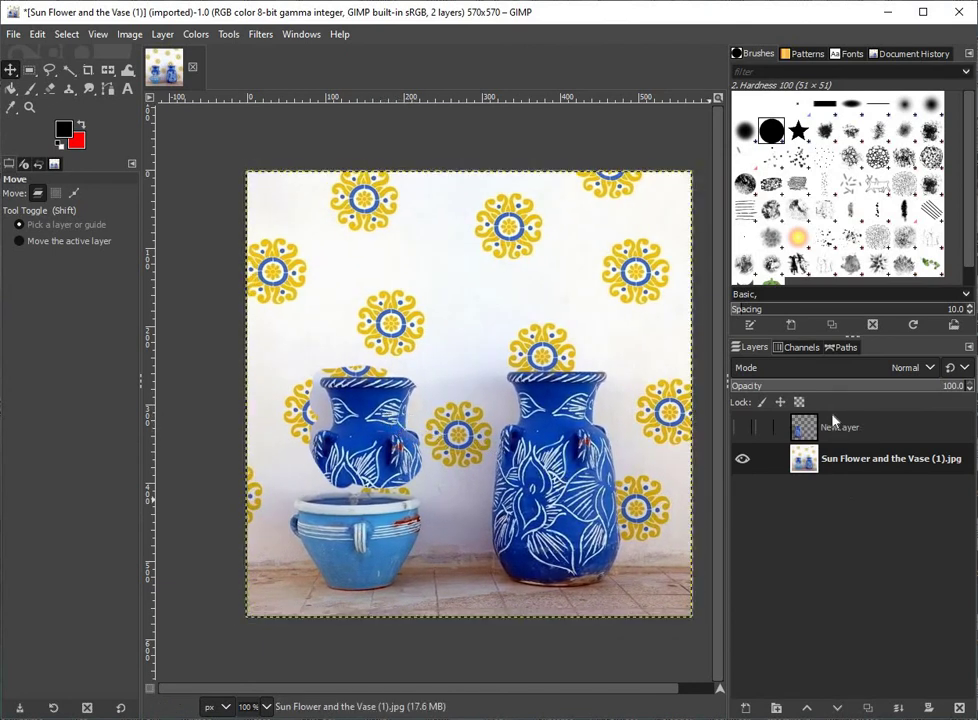